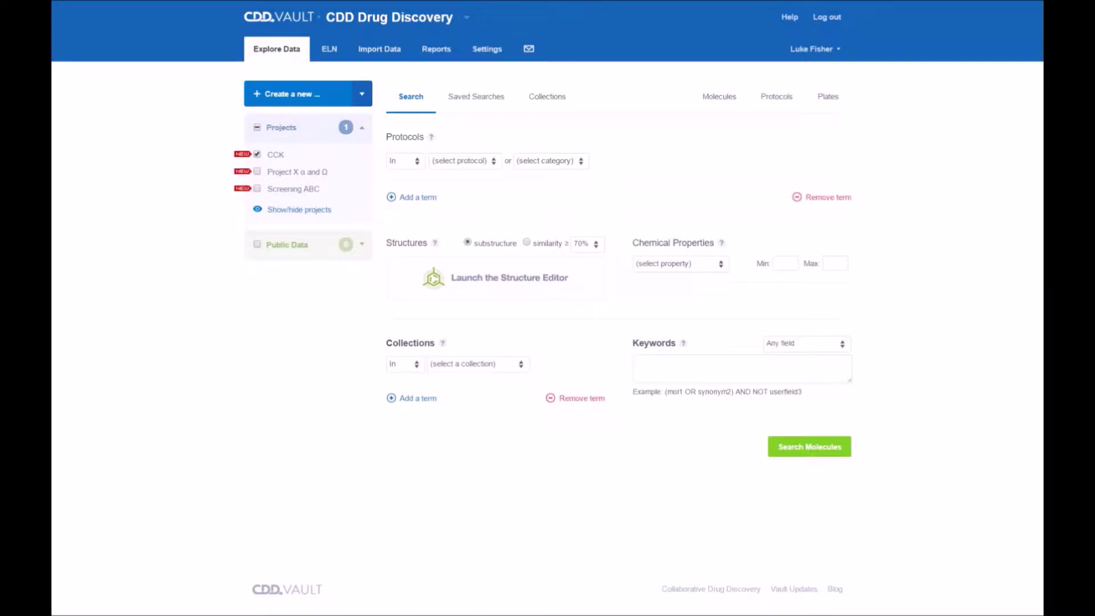
Step: Search the CCK project's CCK Inhibitors (Good) collection to select its 33 molecules
click(496, 367)
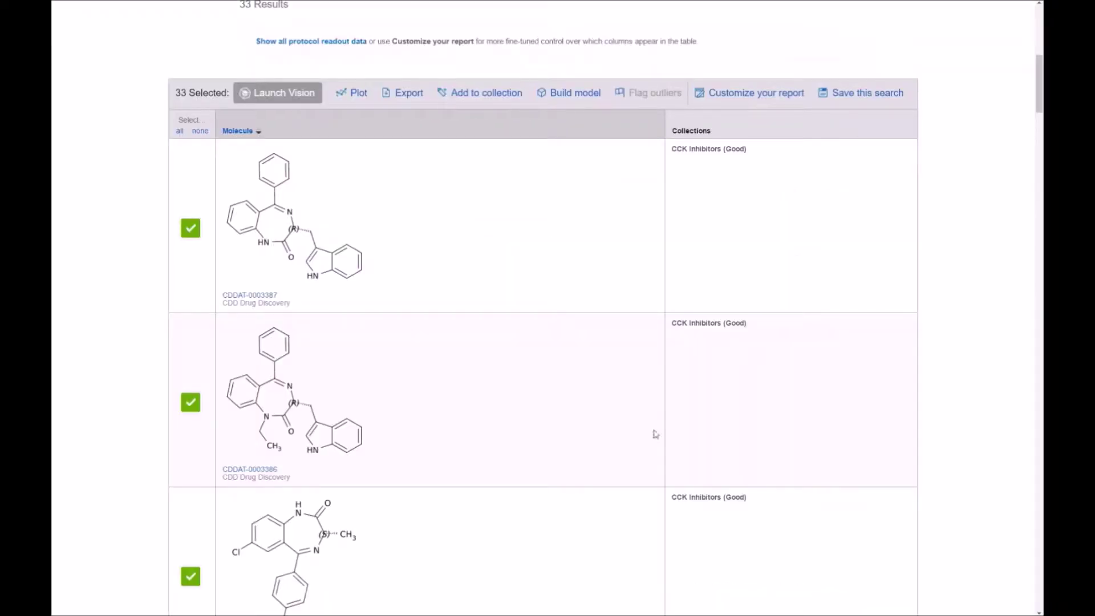
Step: Build a model against the CCK Baseline (Bad) set, name it 'CCK Model', save in project CCK
click(570, 98)
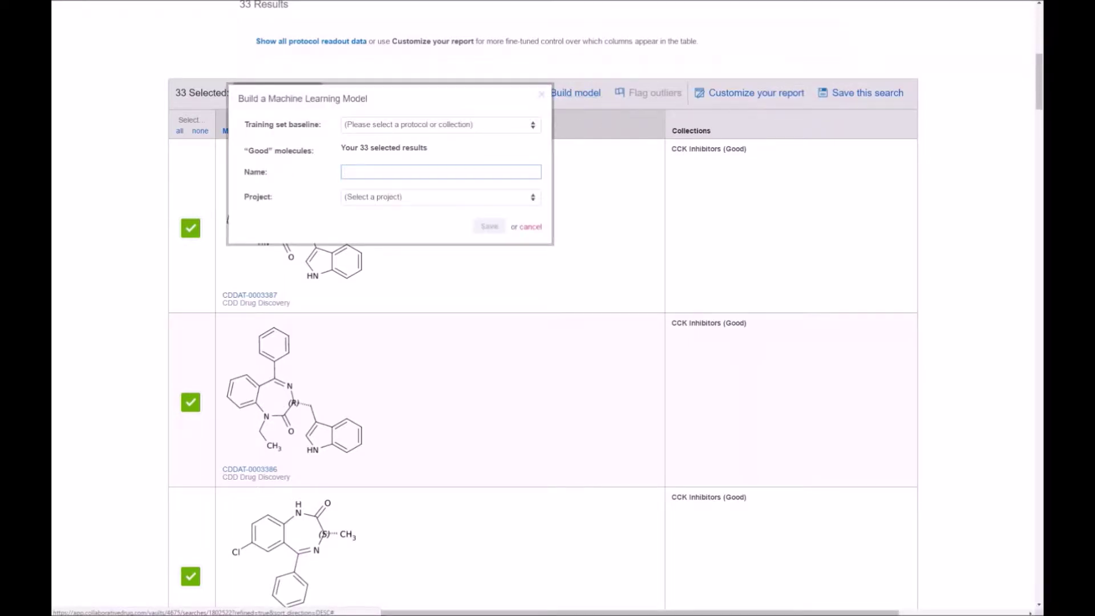
click(449, 125)
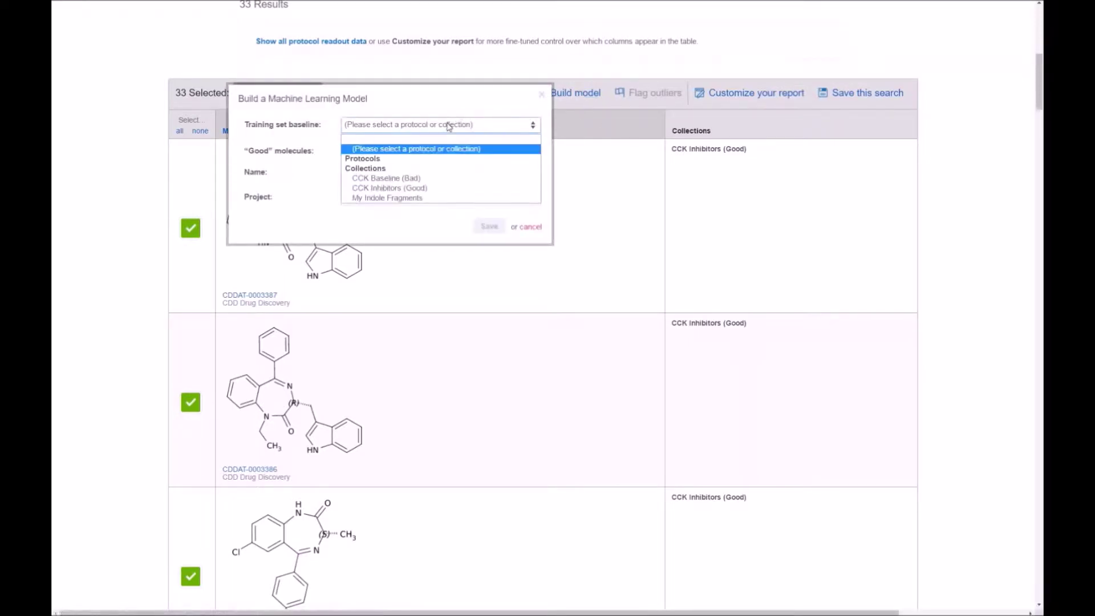
click(439, 179)
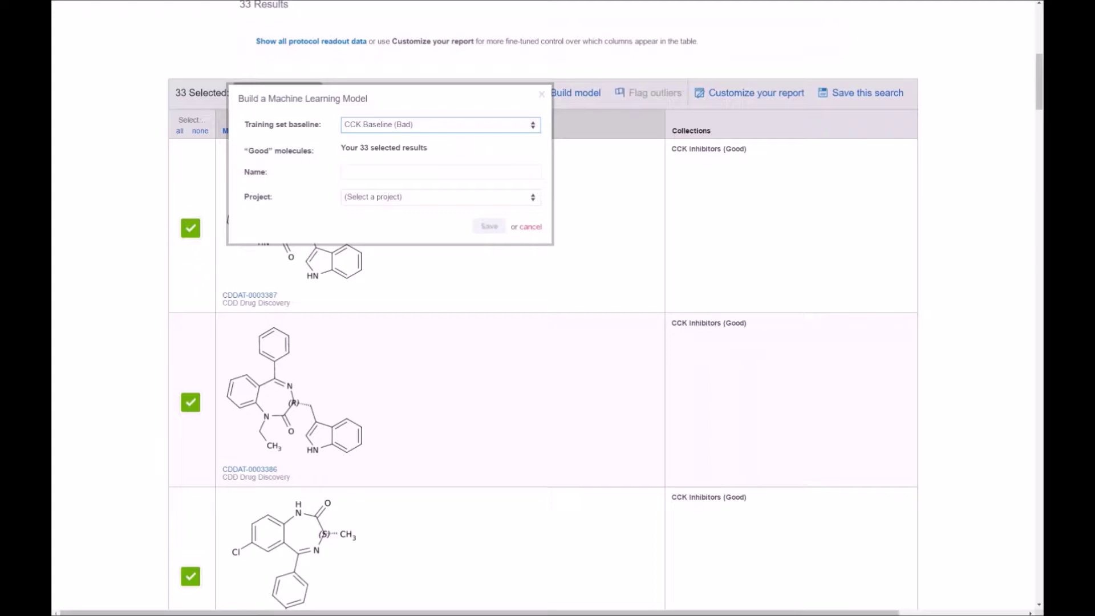
click(430, 171)
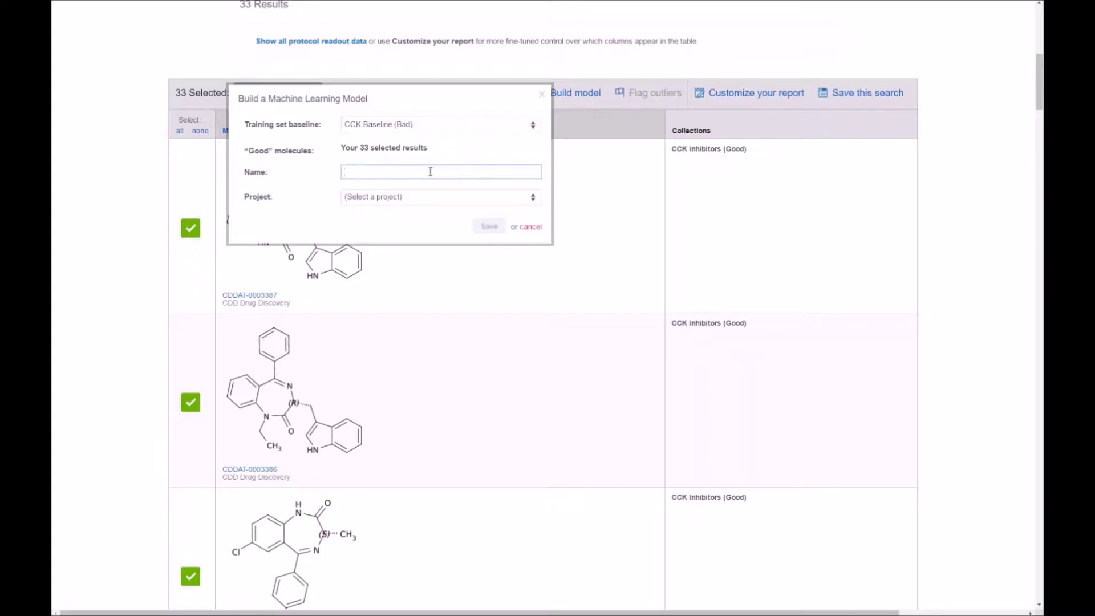
text(CCK)
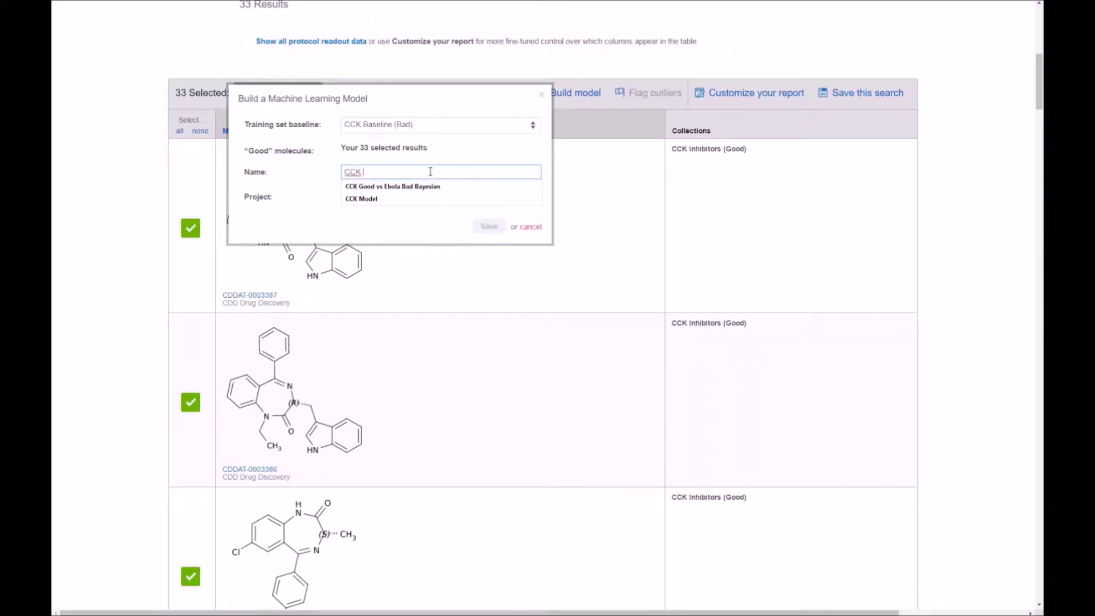
text( Model)
click(426, 200)
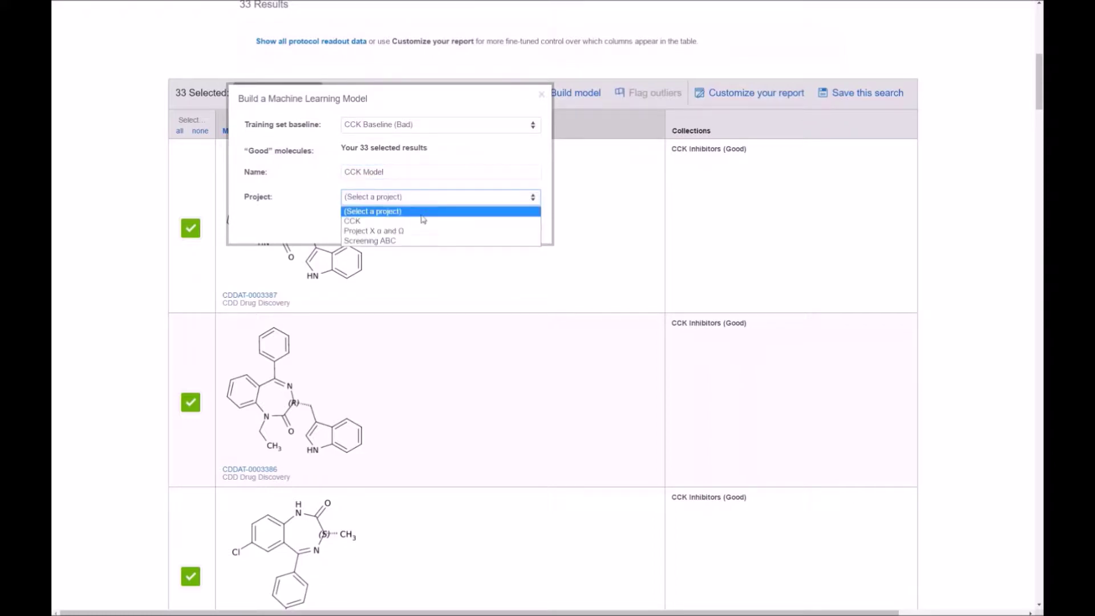
click(422, 217)
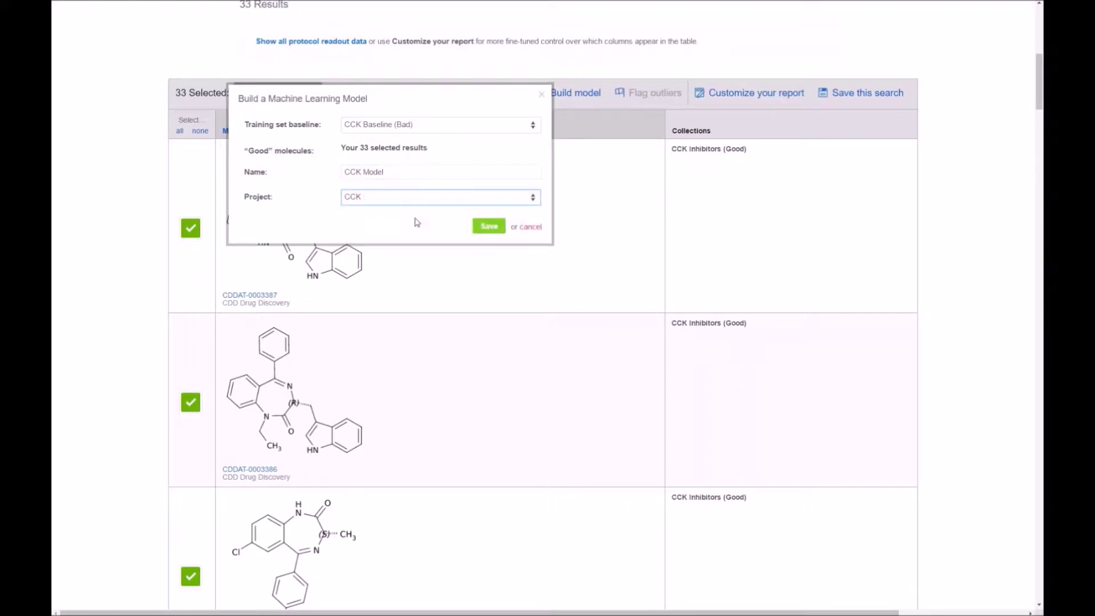
click(486, 227)
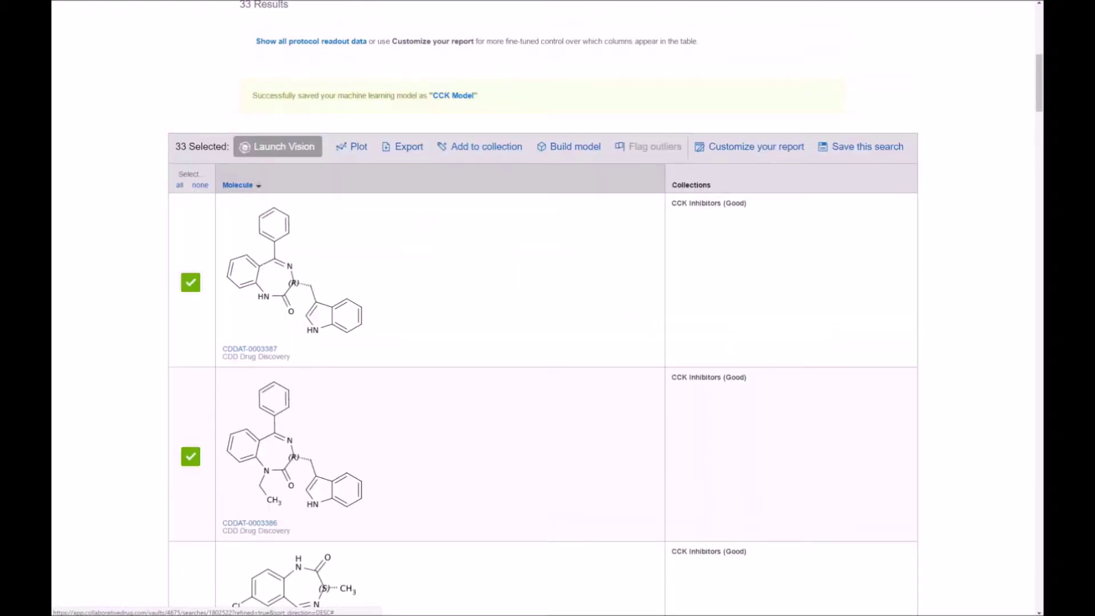
click(457, 96)
Step: Review the CCK Model's Protocol Details and ROC plot showing 0.92 AUC on 33 good vs 130 baseline molecules
click(457, 97)
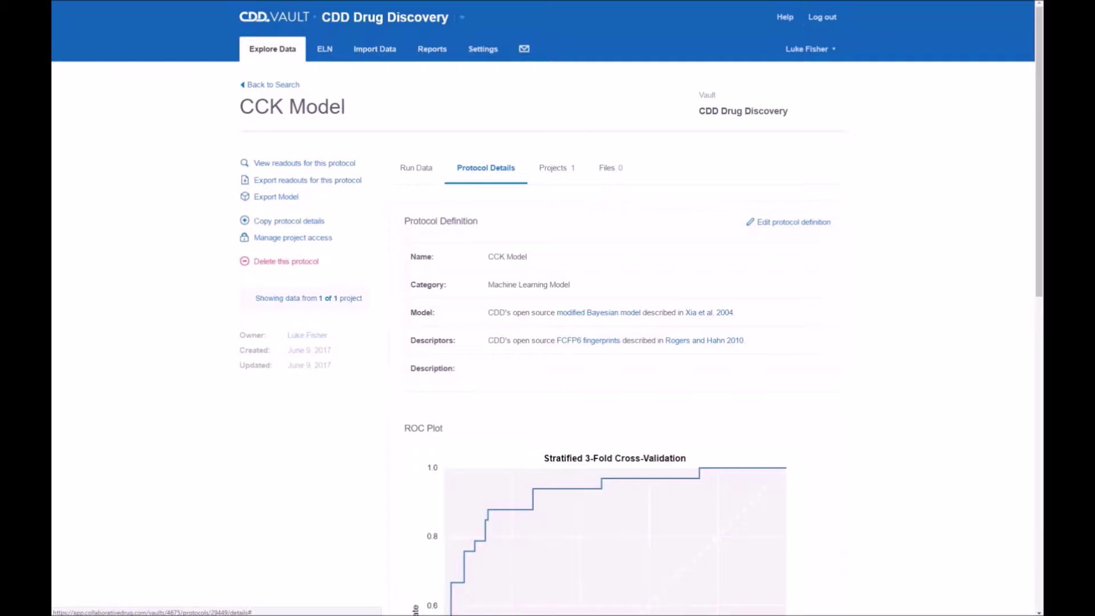
scroll(577, 240, down, 2)
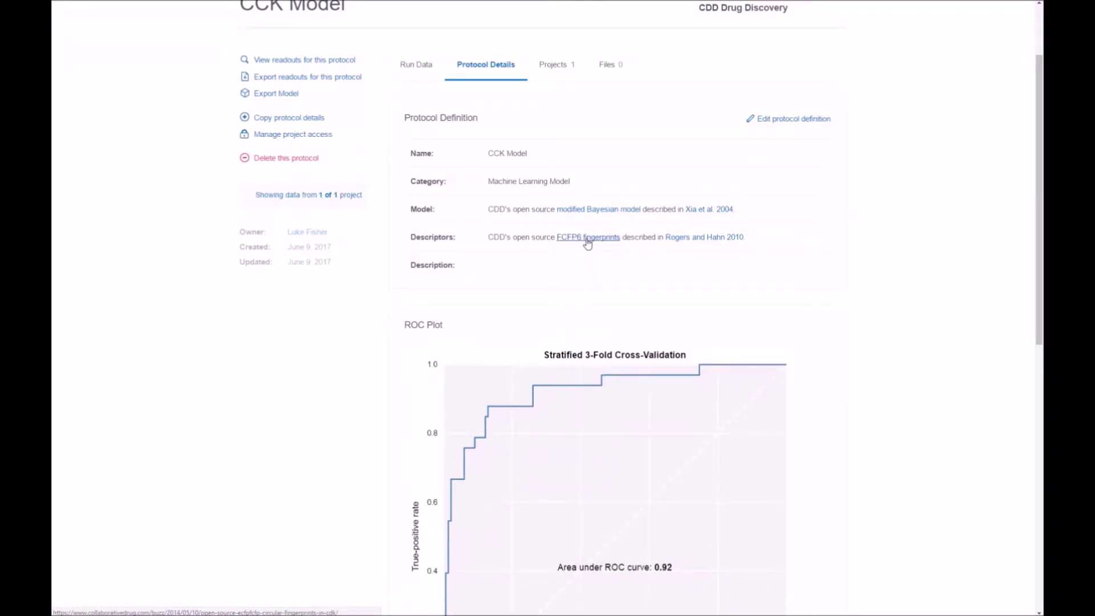
click(588, 210)
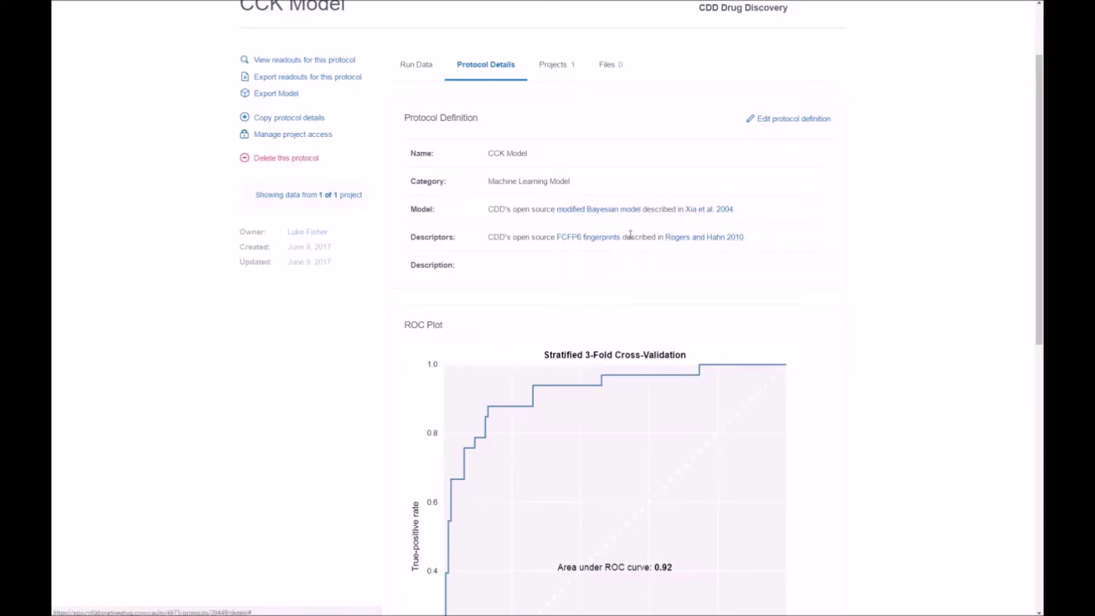
scroll(697, 244, down, 5)
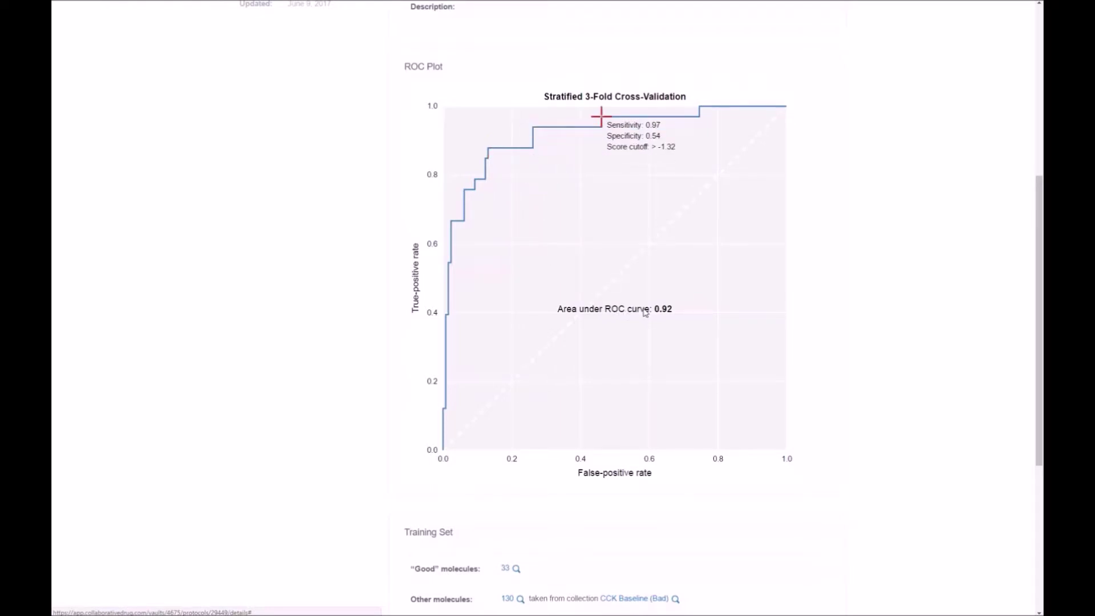
scroll(644, 311, down, 1)
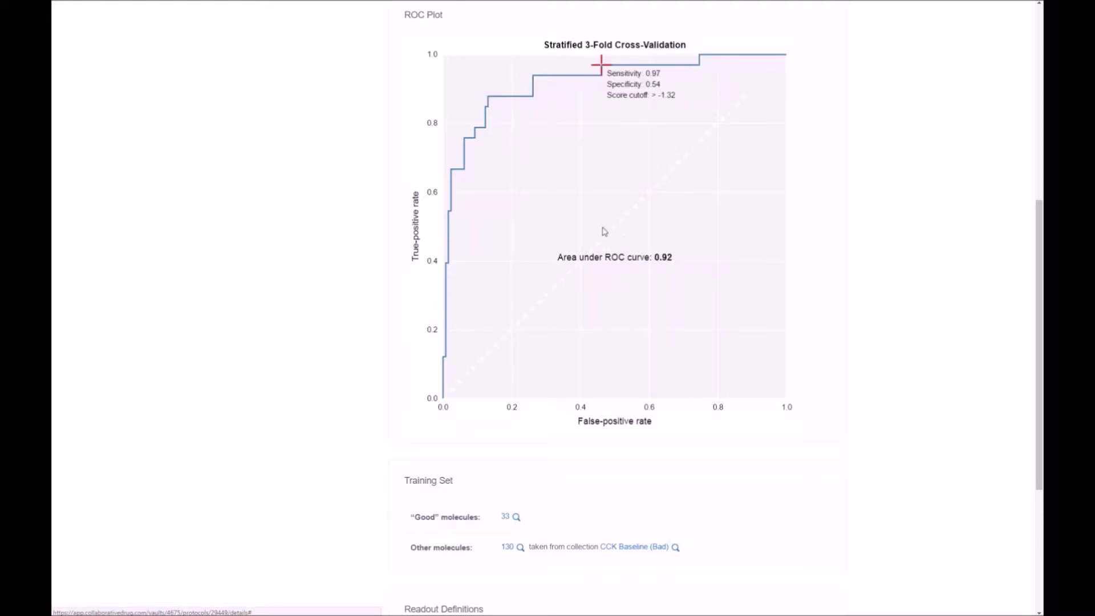
scroll(579, 224, down, 5)
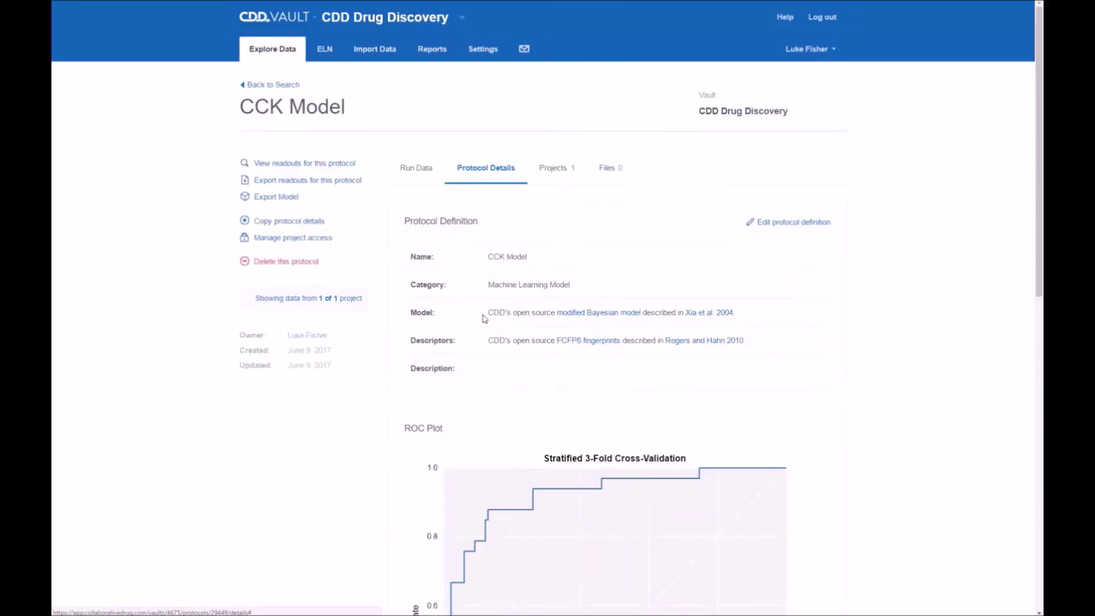
Step: Show the CCK Model's 163 scored molecules, sorted by Score descending from 57.3
click(322, 165)
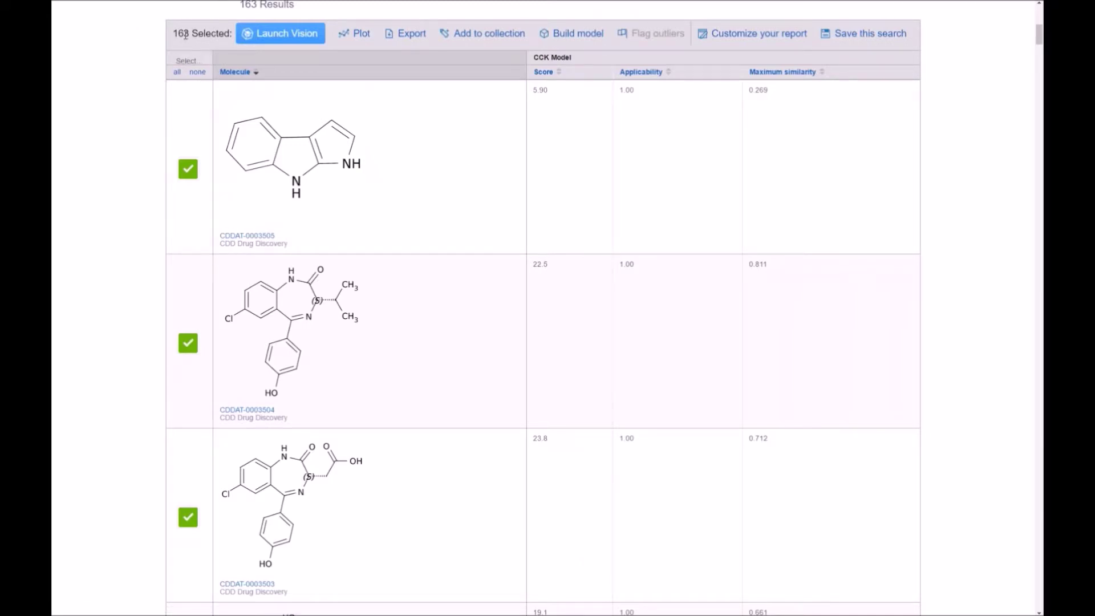
click(545, 74)
click(545, 73)
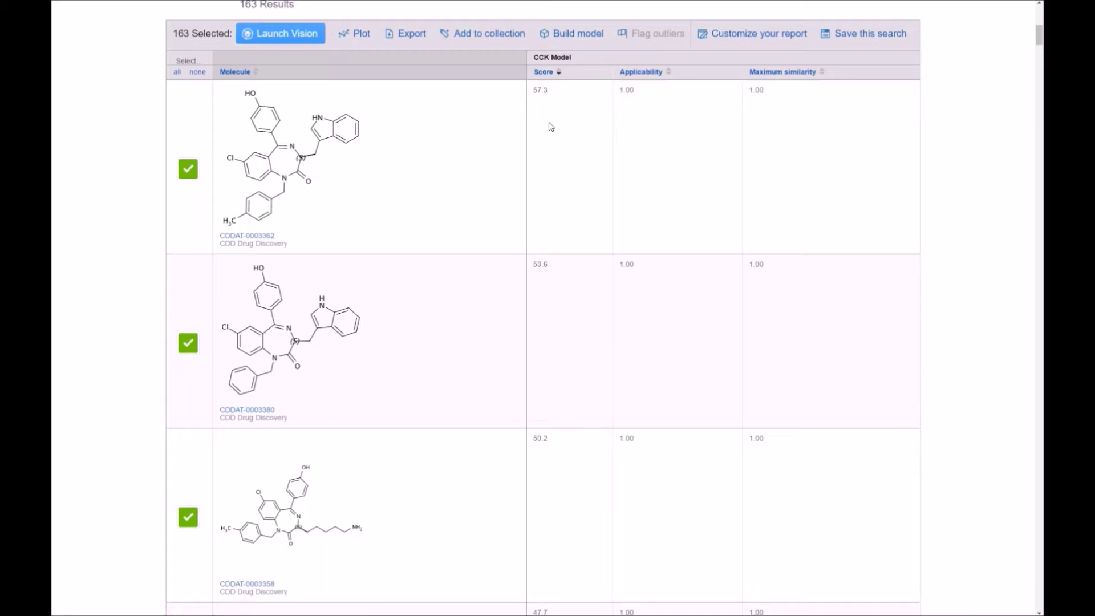
click(543, 72)
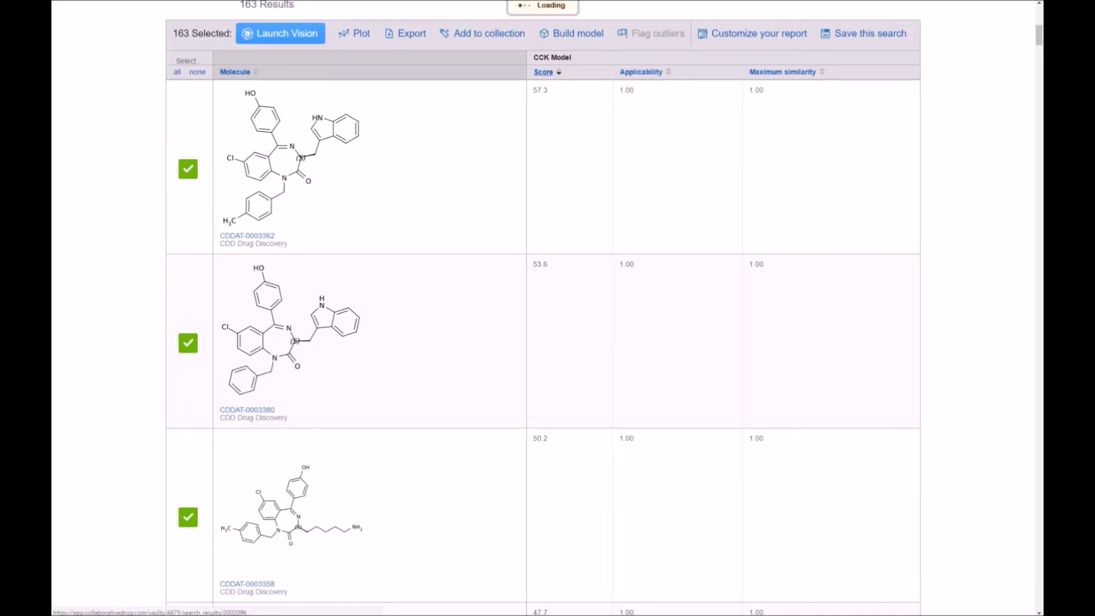
click(543, 73)
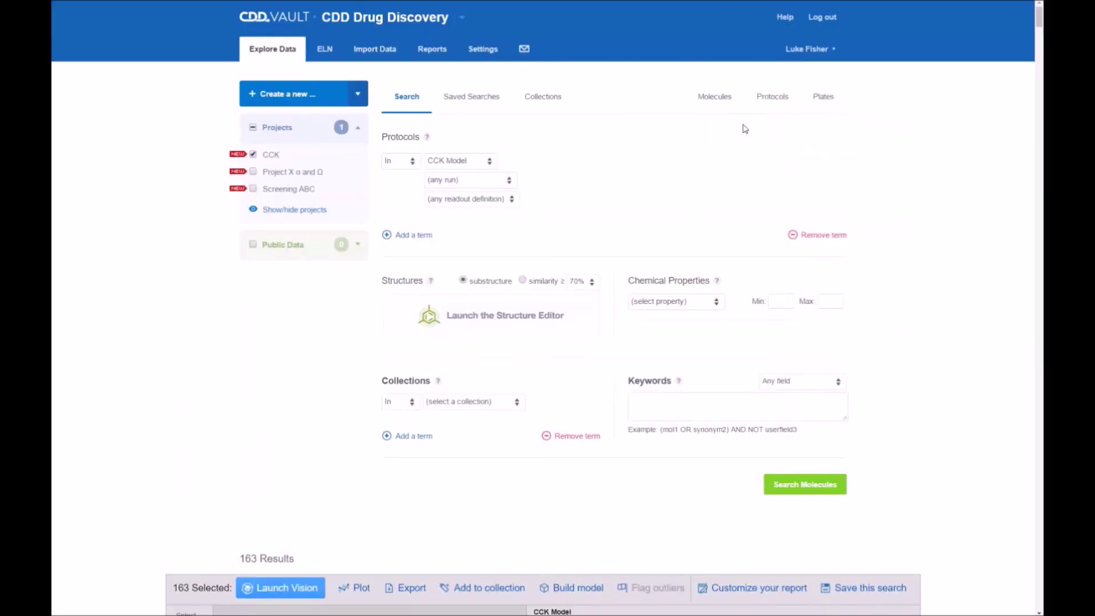
Step: Grant the CCK Model protocol access to Project X α and Ω and Screening ABC, then save
click(772, 97)
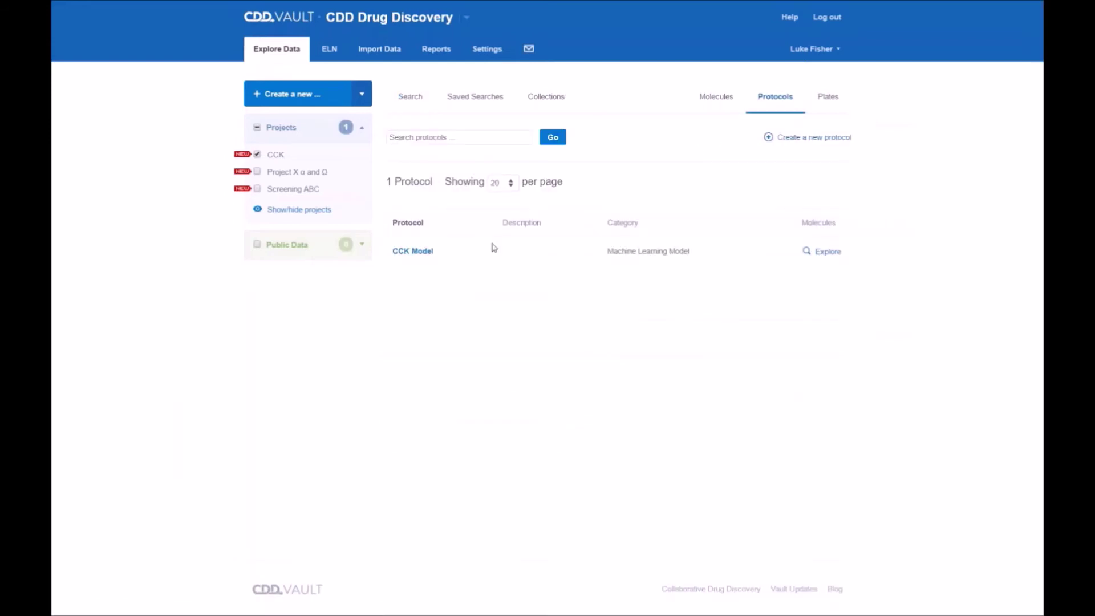
click(423, 257)
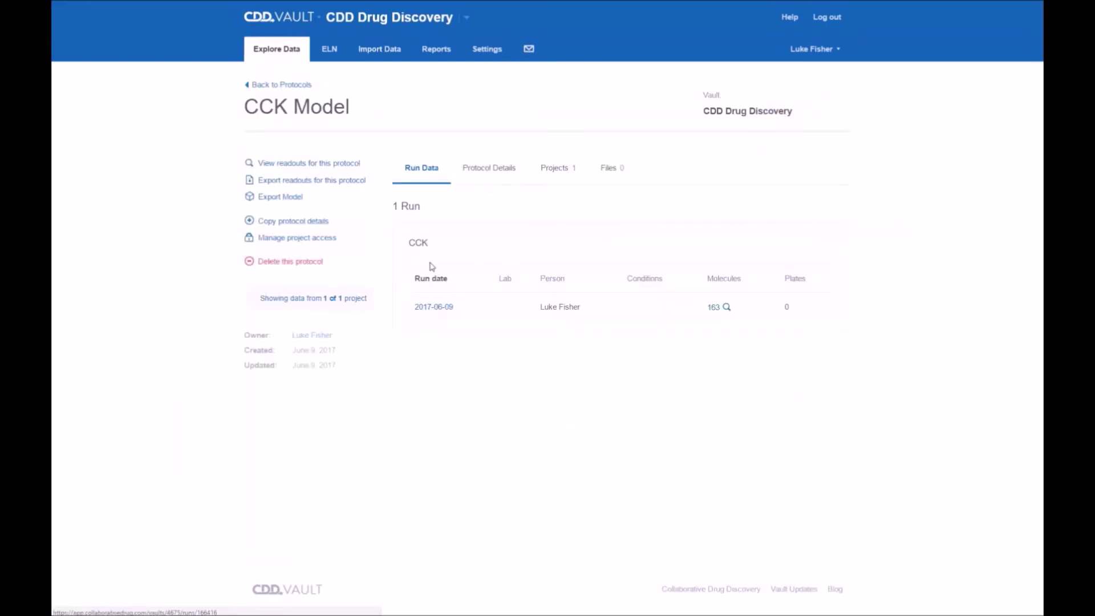
click(296, 238)
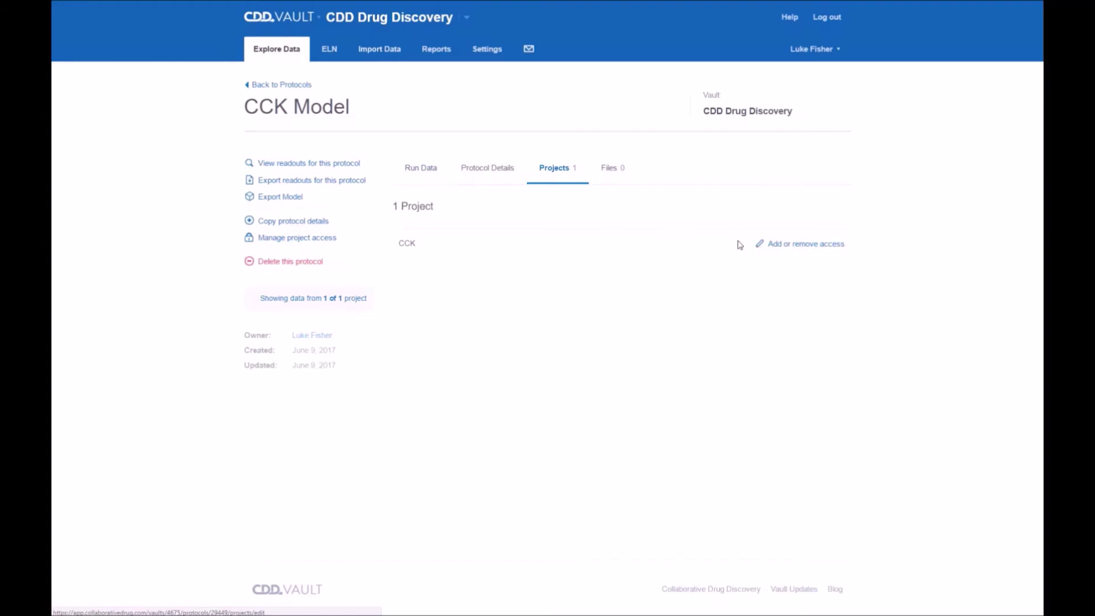
click(788, 251)
click(433, 292)
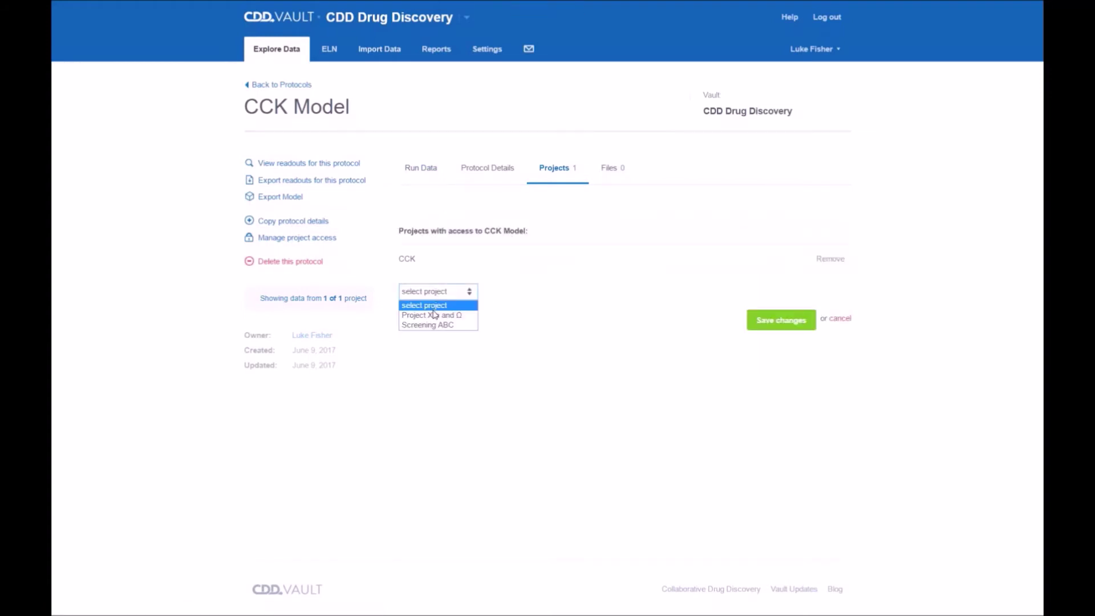
click(433, 312)
click(427, 319)
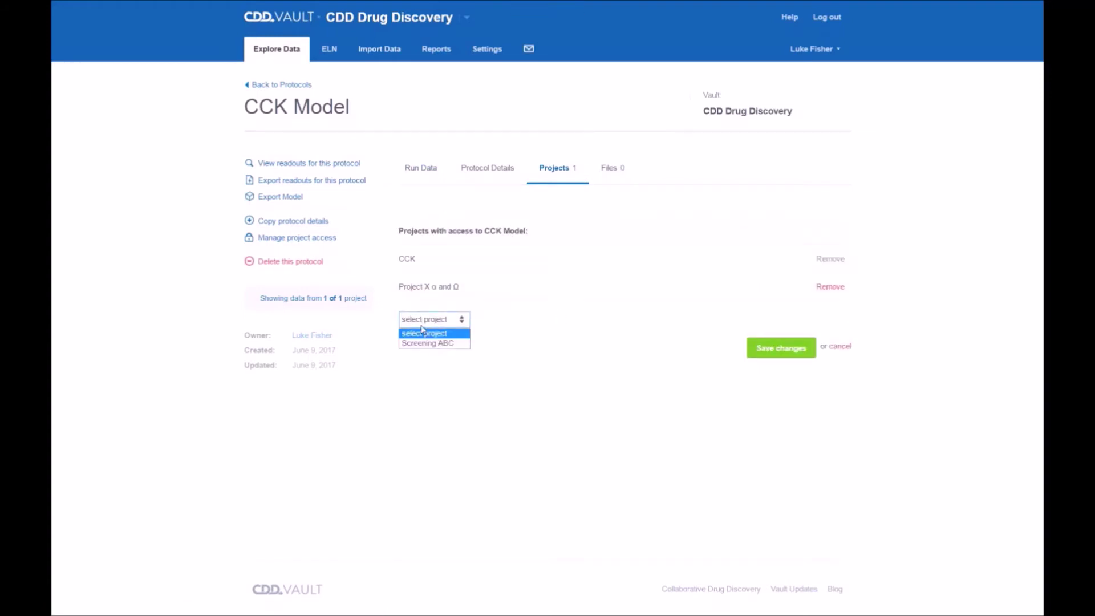
click(424, 341)
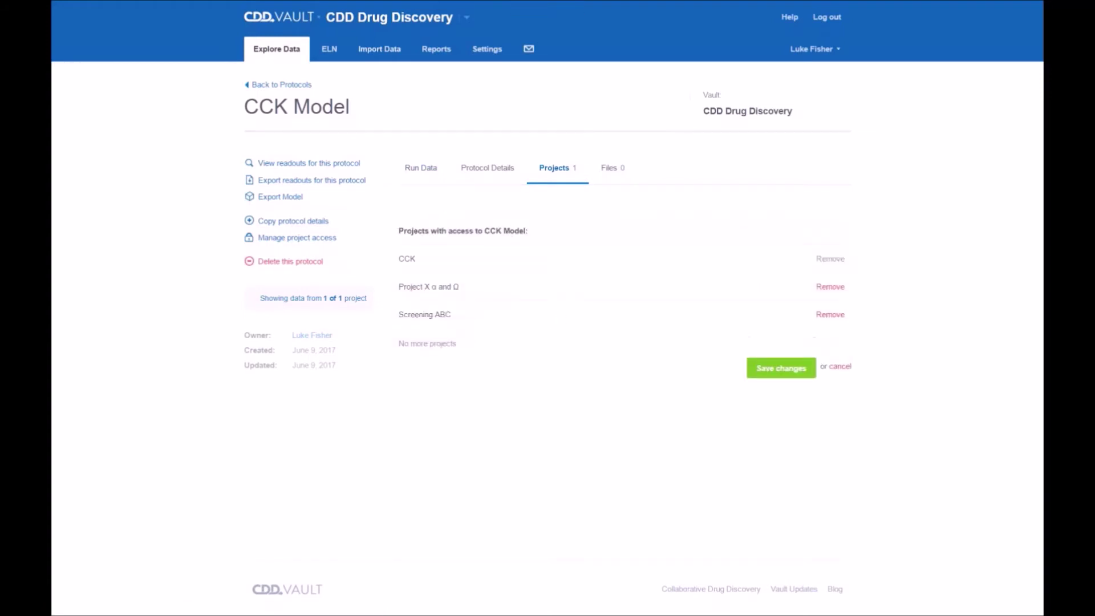
click(778, 370)
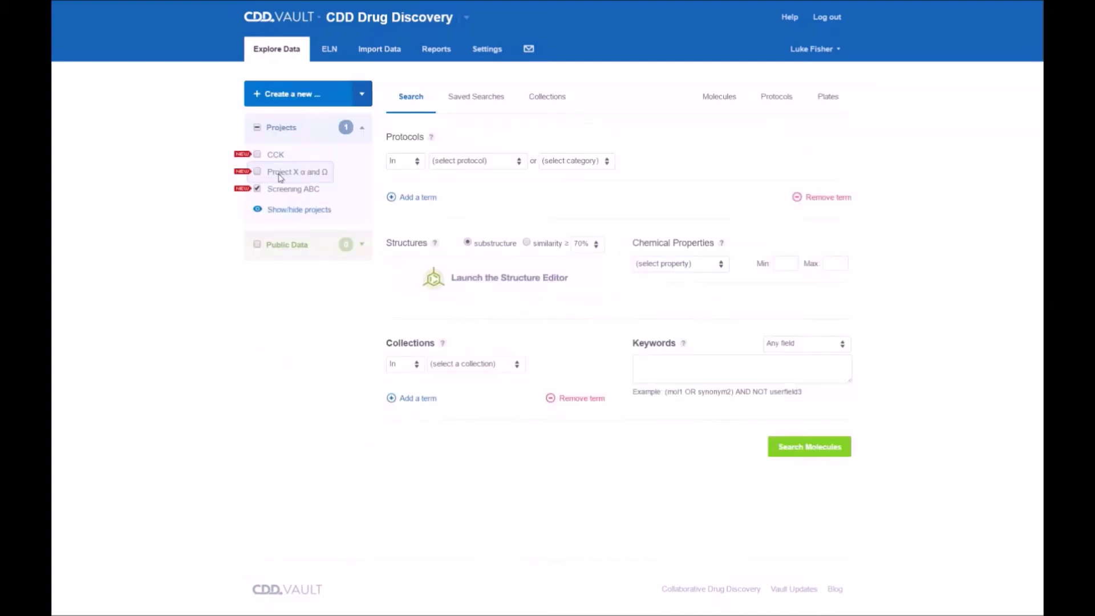
Step: View the CCK Model readouts for Screening ABC's 158 molecules, sorted by Score descending from 9.86
click(777, 98)
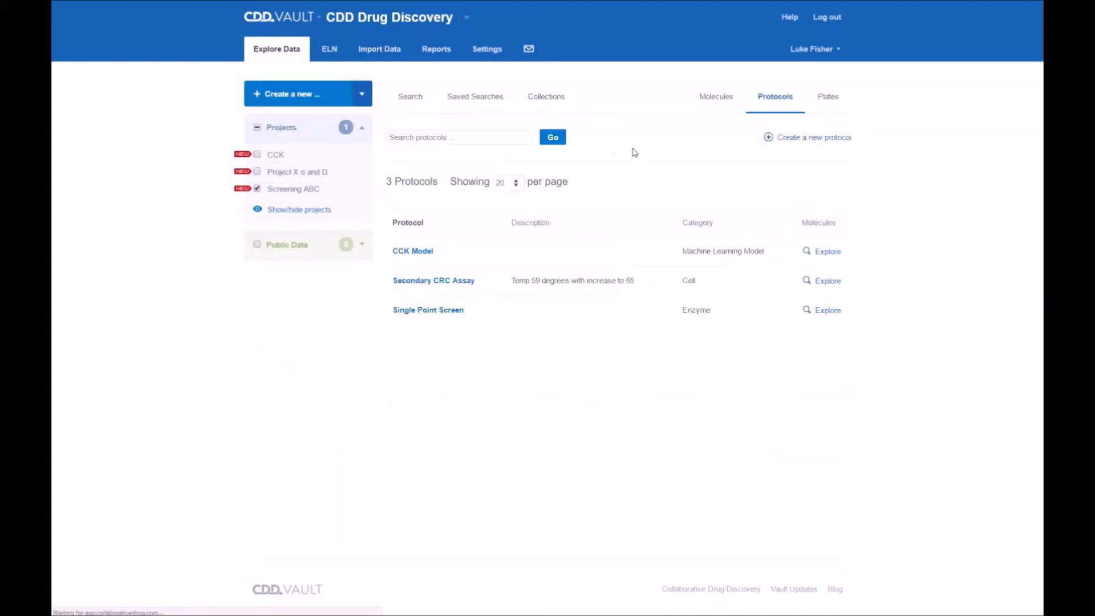
click(415, 255)
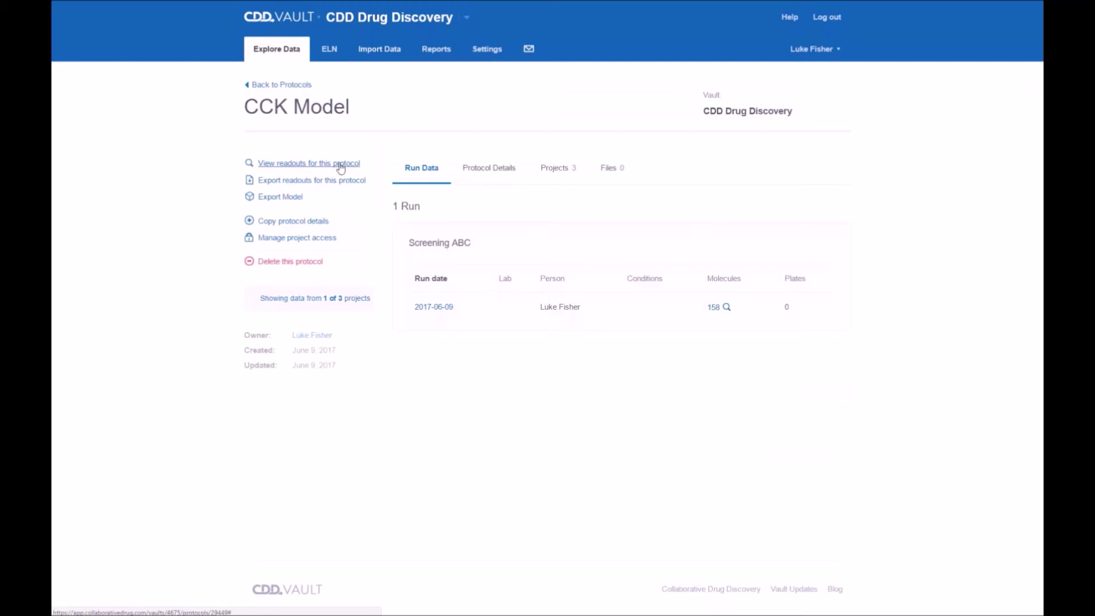
click(341, 165)
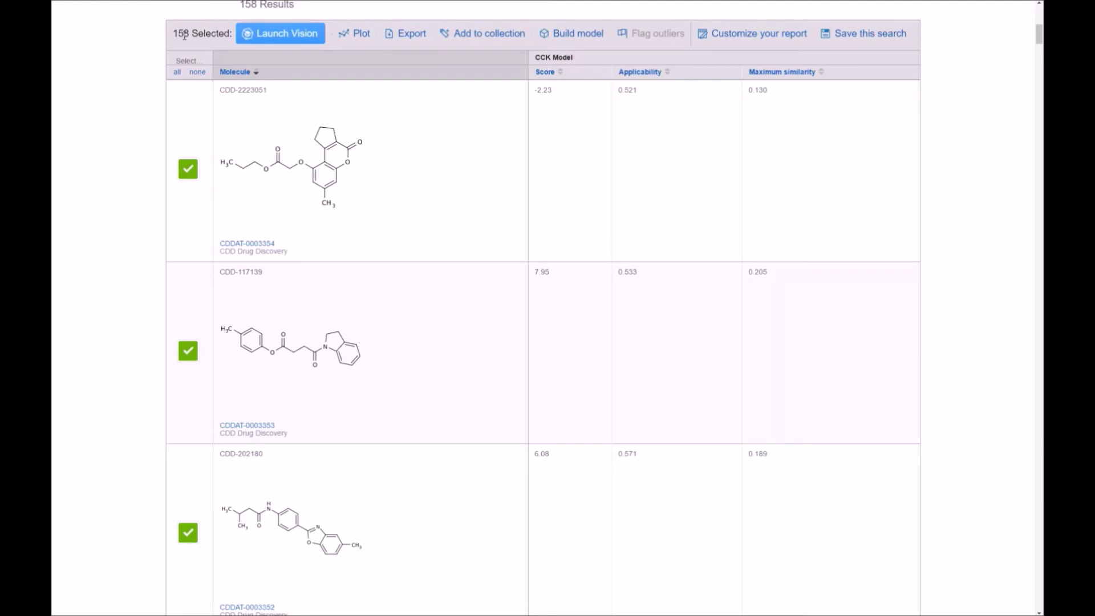
click(545, 73)
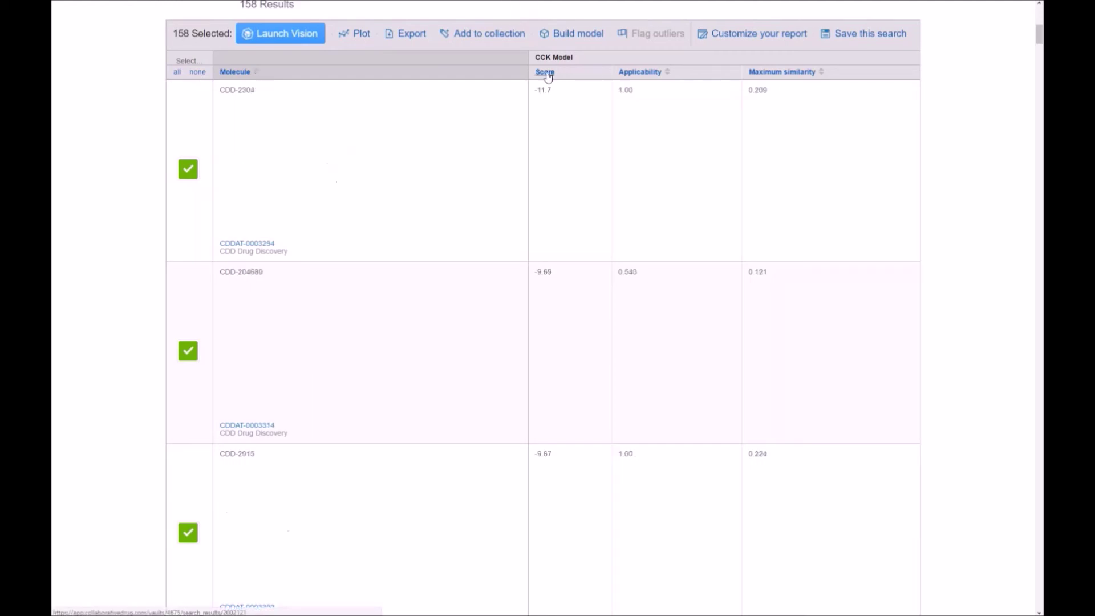
click(546, 73)
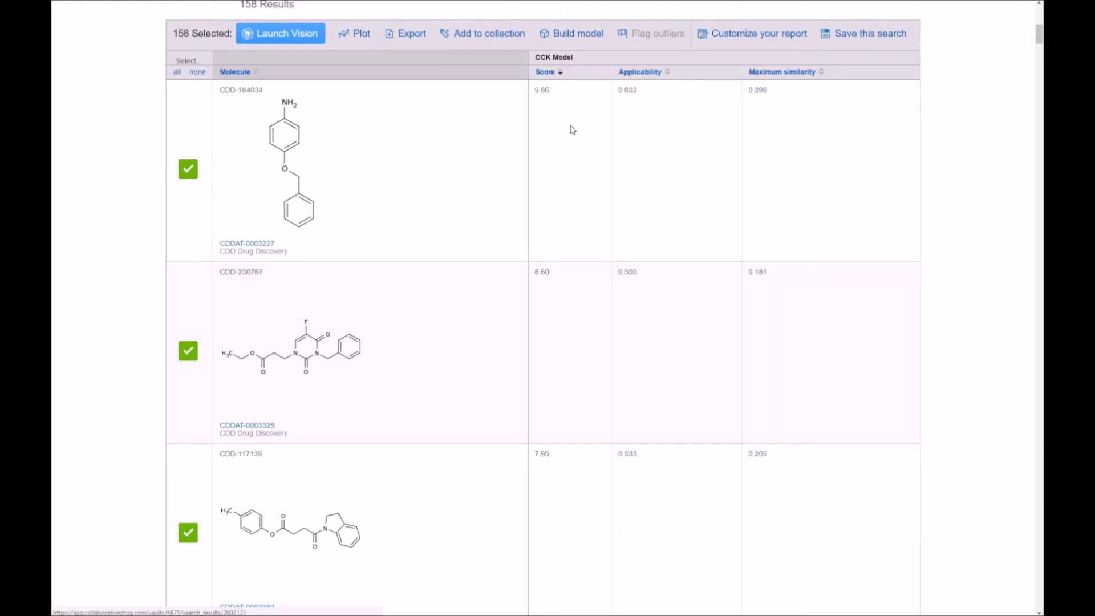